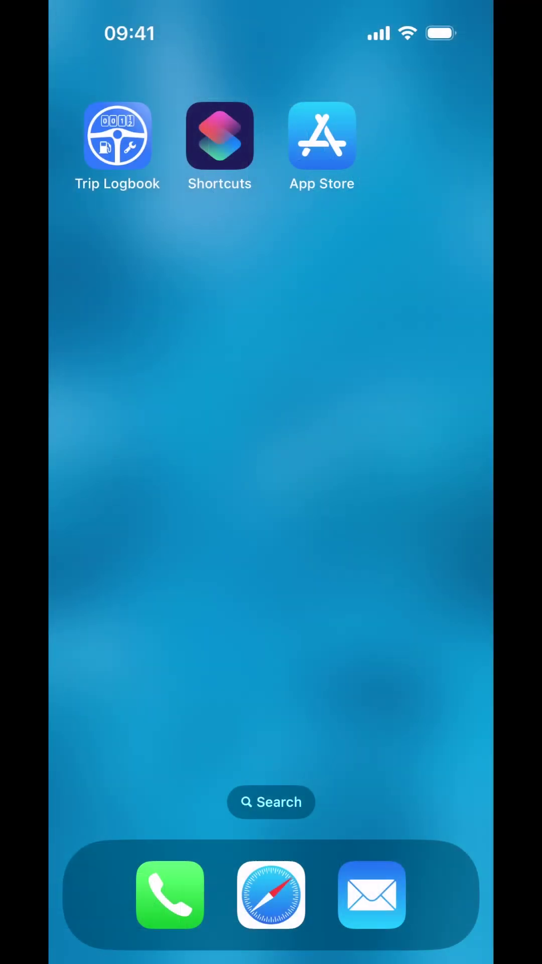
Leave the Shortcuts store page, launch Shortcuts and start a new CarPlay personal automation
click(322, 136)
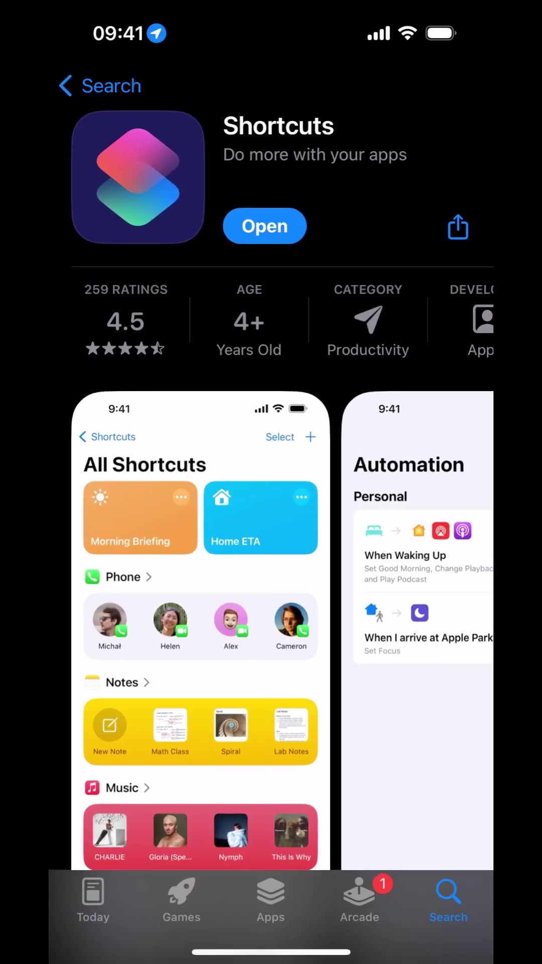
drag(271, 951, 272, 528)
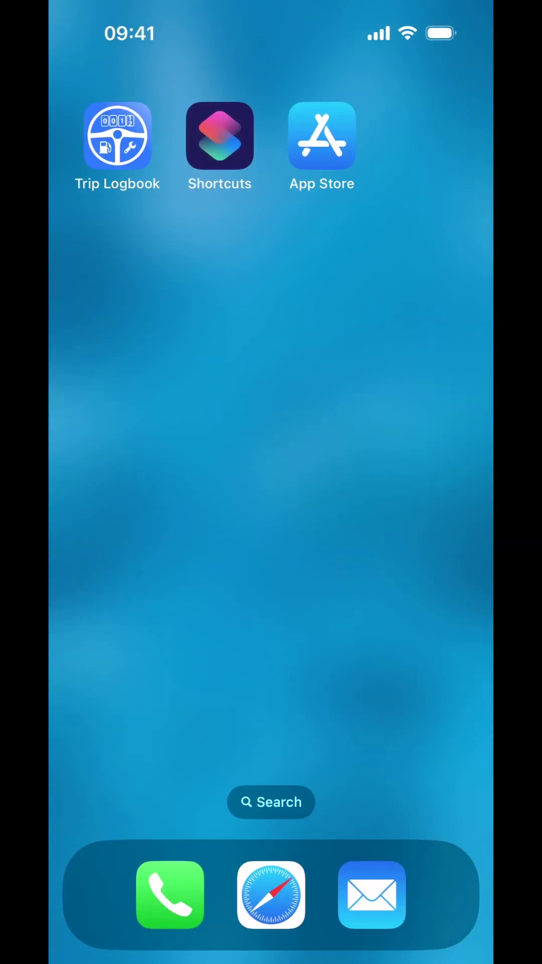
click(219, 136)
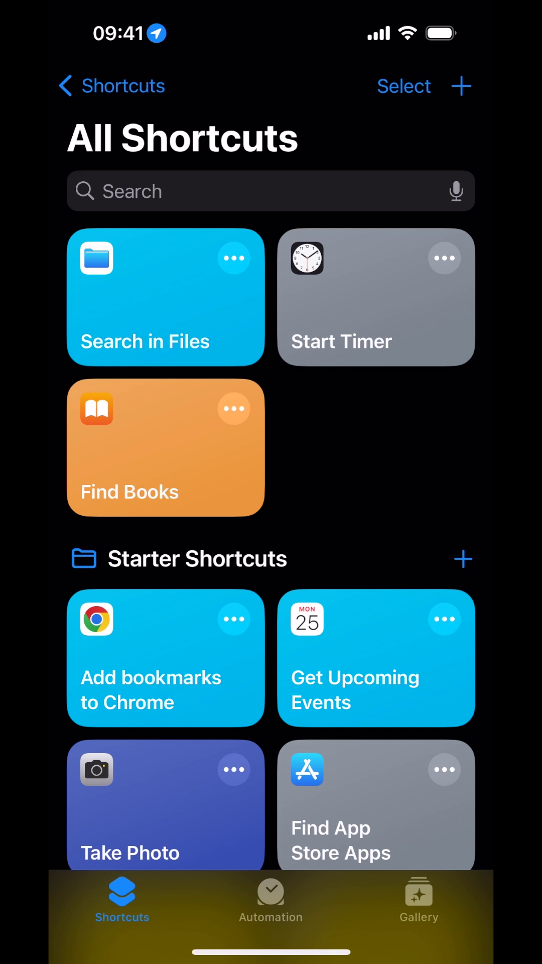
click(271, 900)
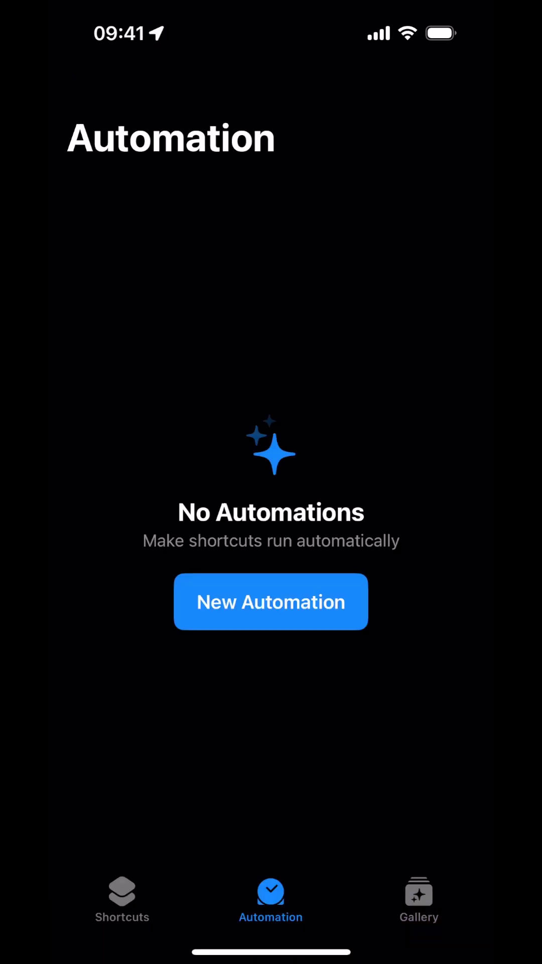
click(271, 601)
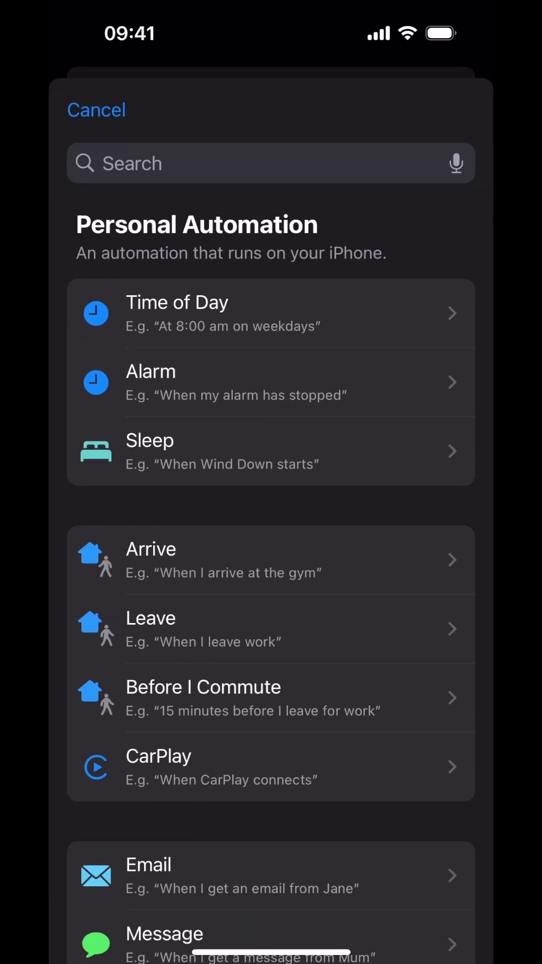
click(251, 767)
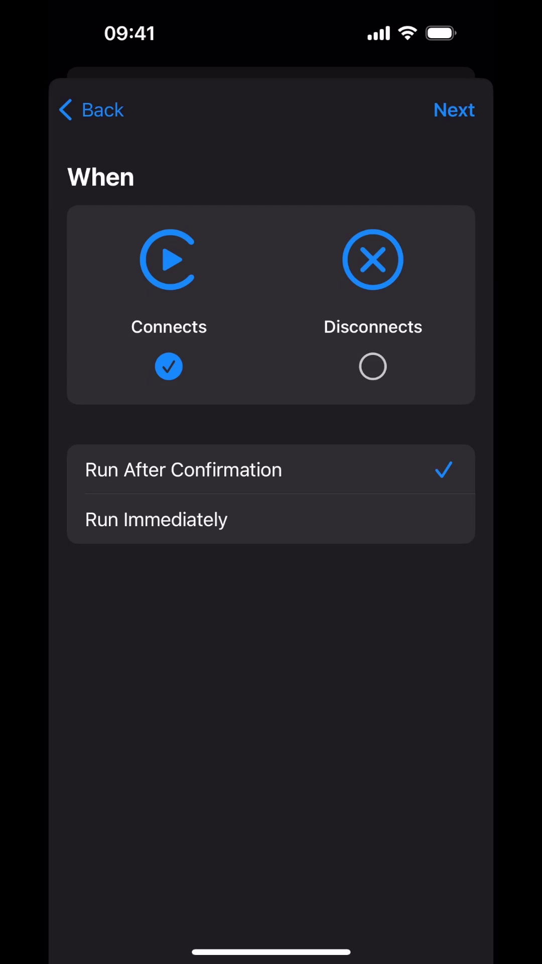
Set the CarPlay Connects trigger to Run Immediately with Notify When Run enabled
click(440, 520)
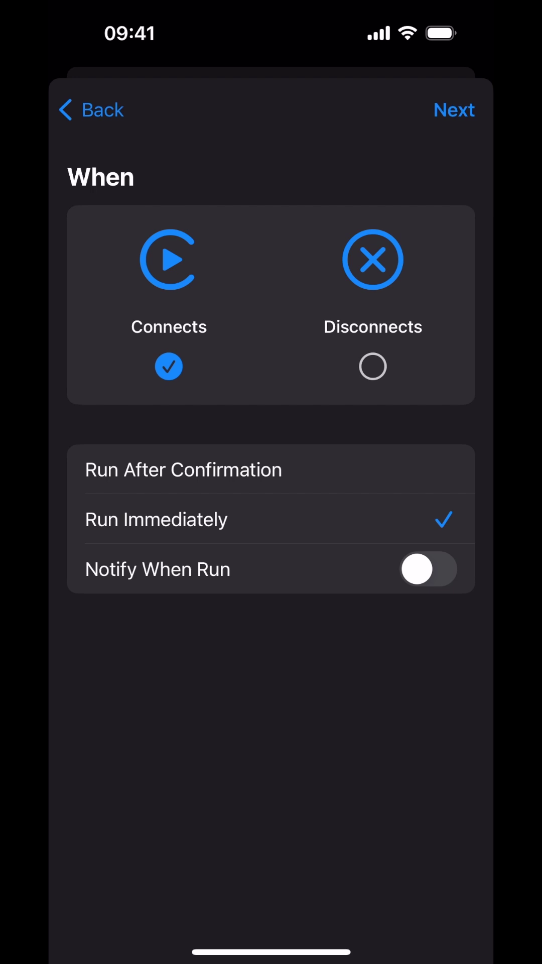
click(428, 570)
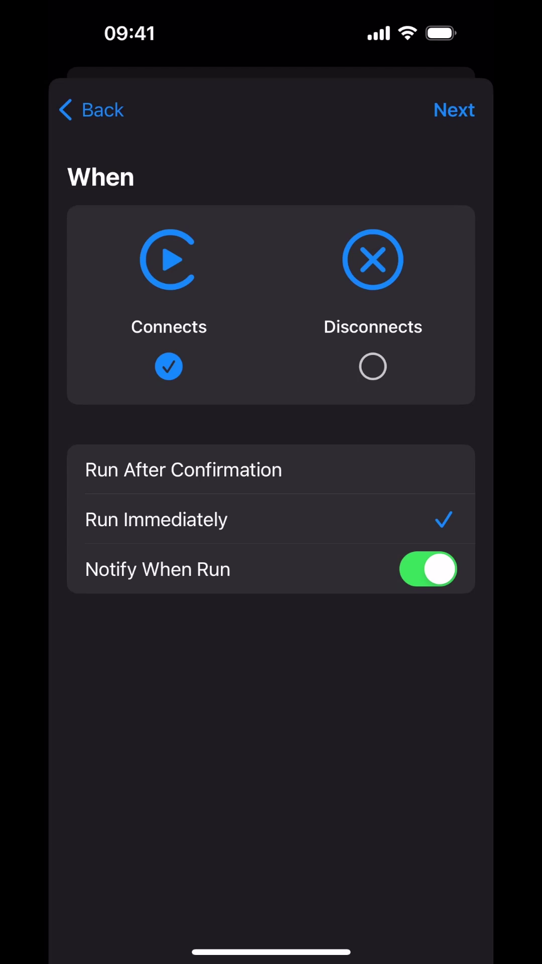
click(454, 110)
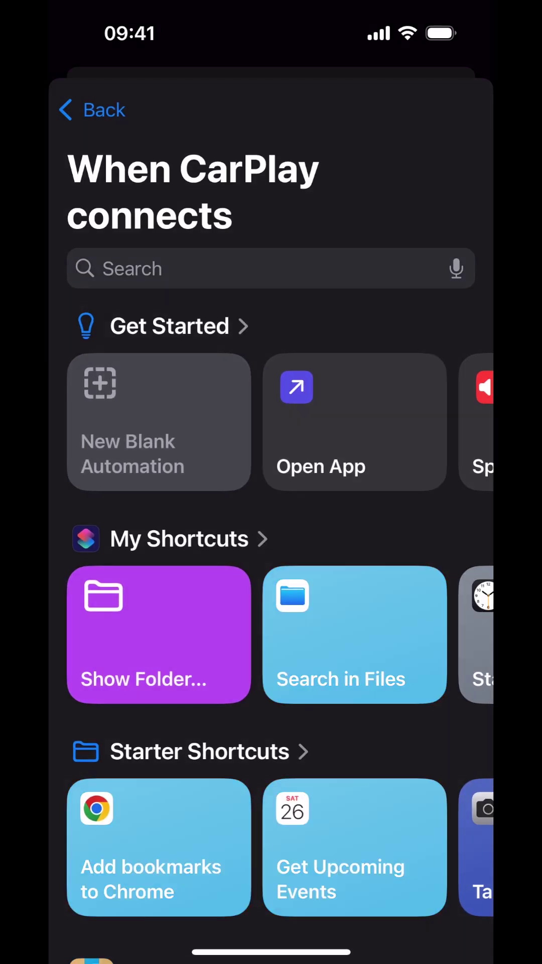
Add Trip Logbook's 'CarPlay Connected - Start a Trip' action to a blank automation and save it
click(178, 408)
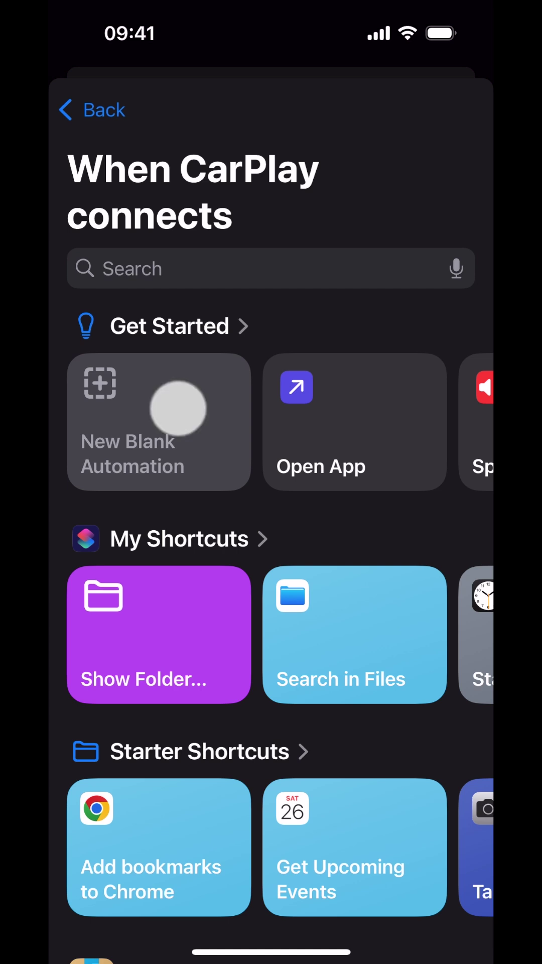
click(271, 514)
text(Trip)
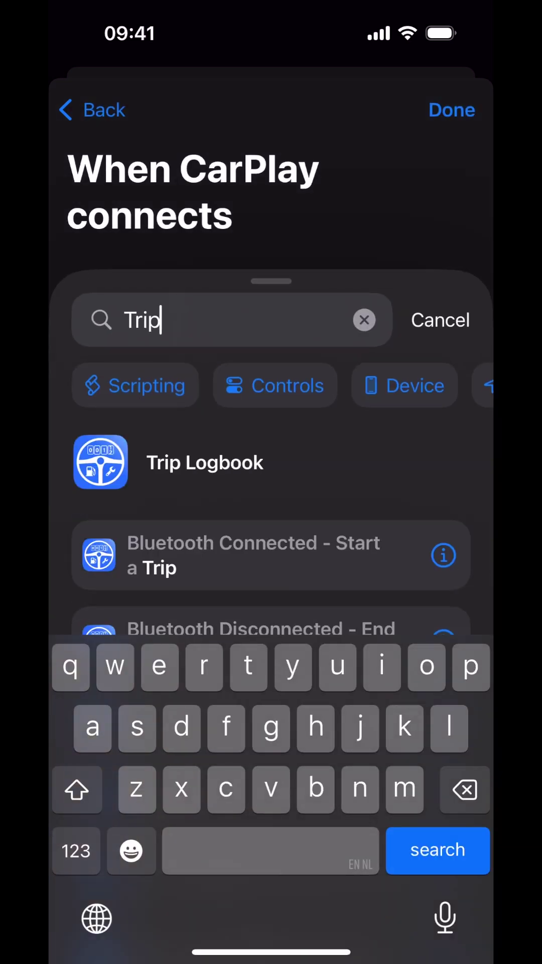
text( logbook)
drag(435, 872, 434, 716)
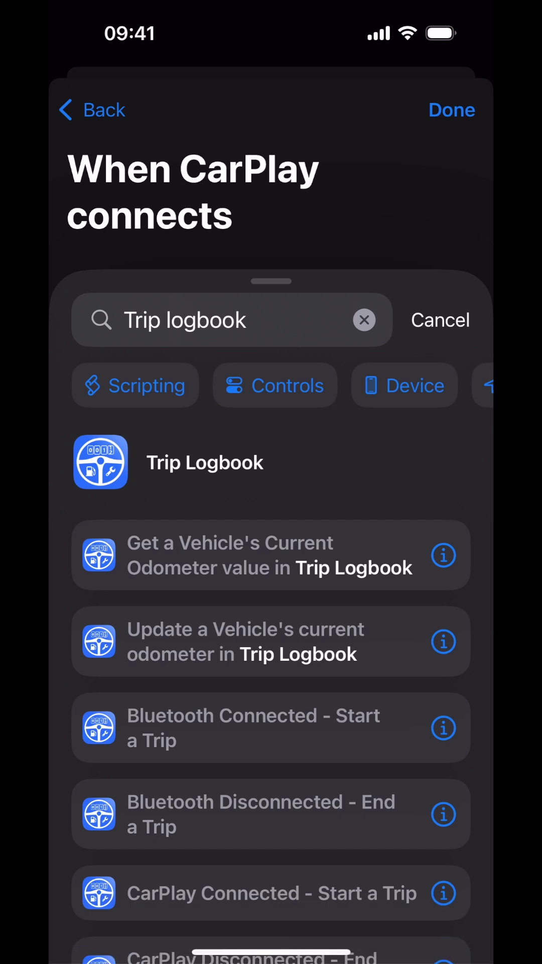
scroll(271, 678, down, 5)
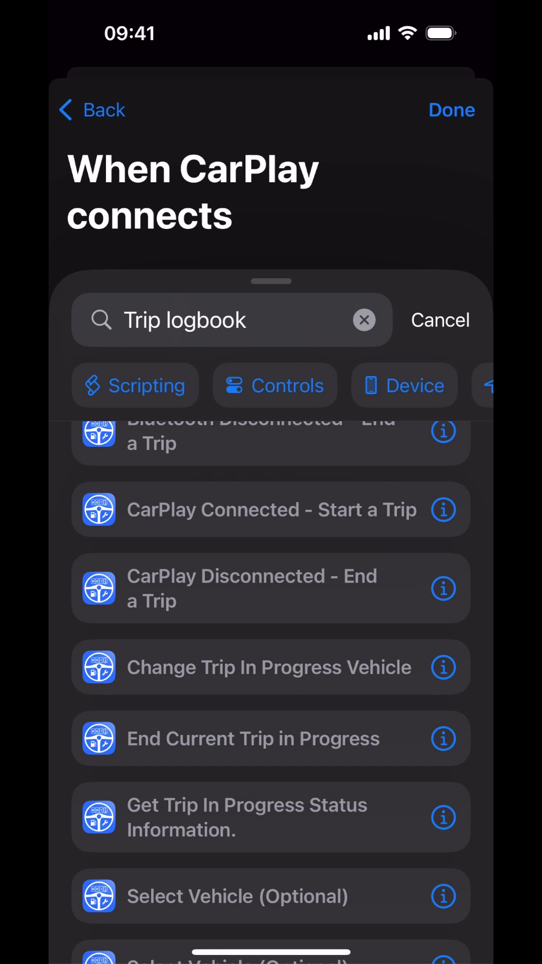
click(271, 510)
click(230, 510)
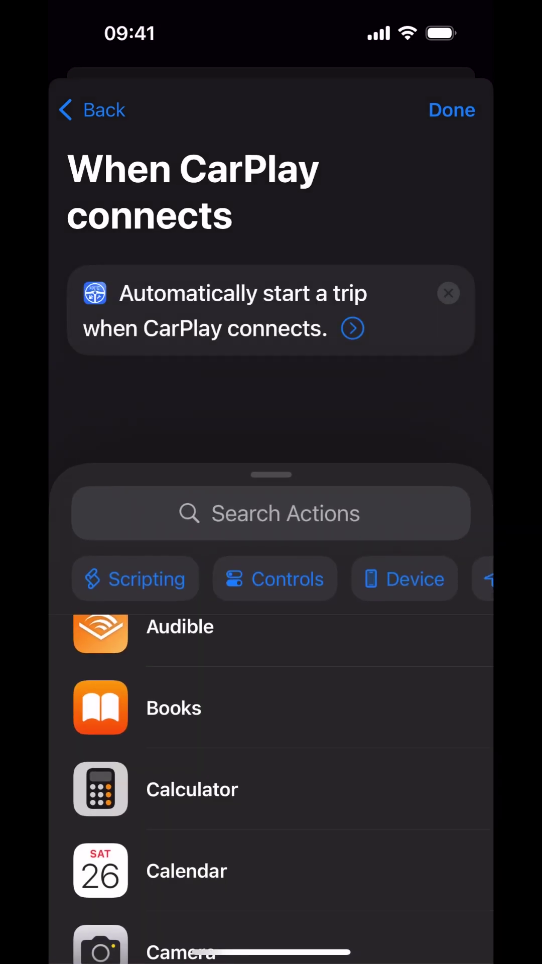
click(452, 110)
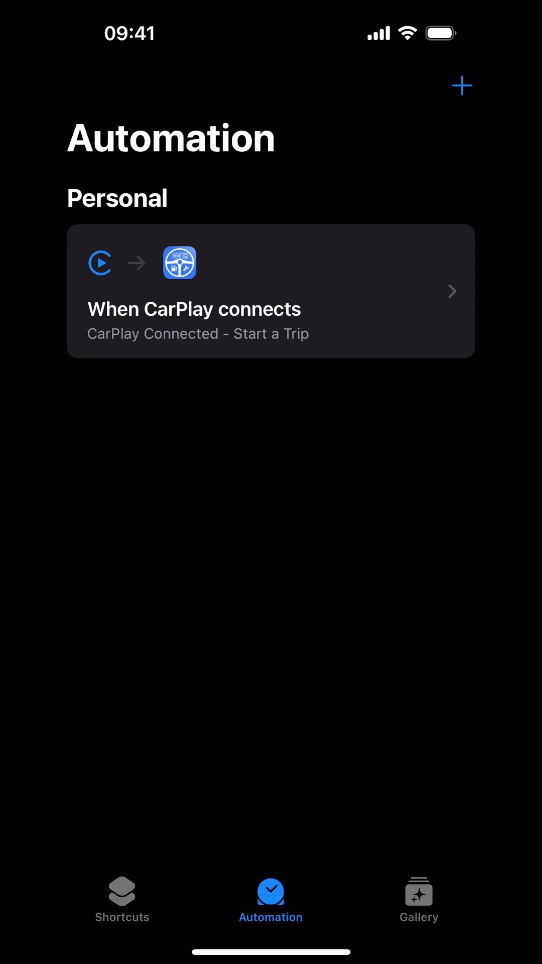
Start a second new personal automation from the Personal automations list
click(461, 87)
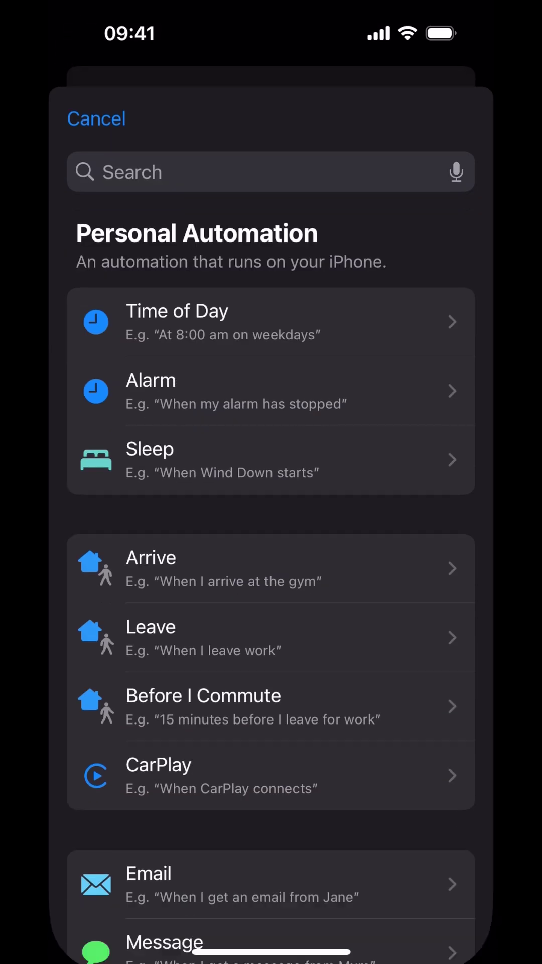
Set a CarPlay trigger on Disconnects only, running immediately with Notify When Run enabled
click(272, 767)
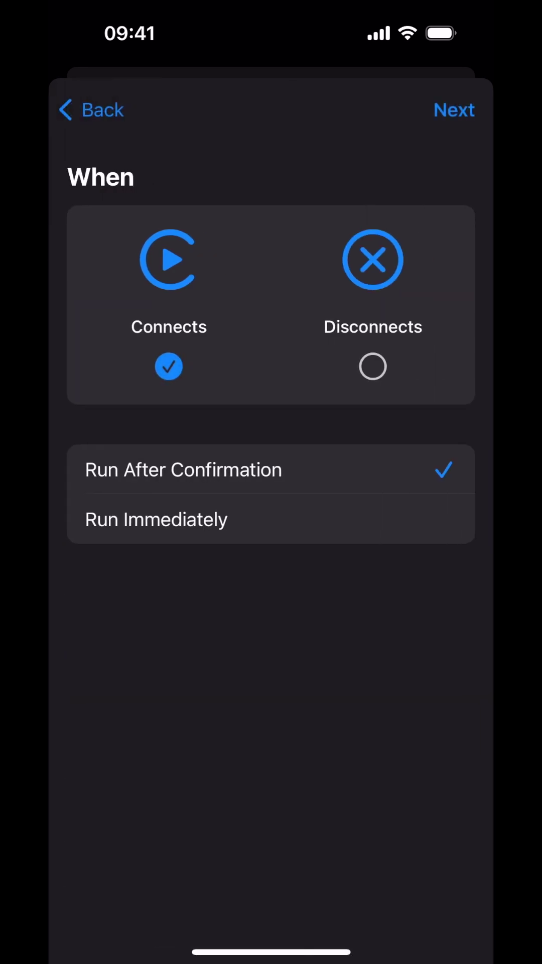
click(181, 363)
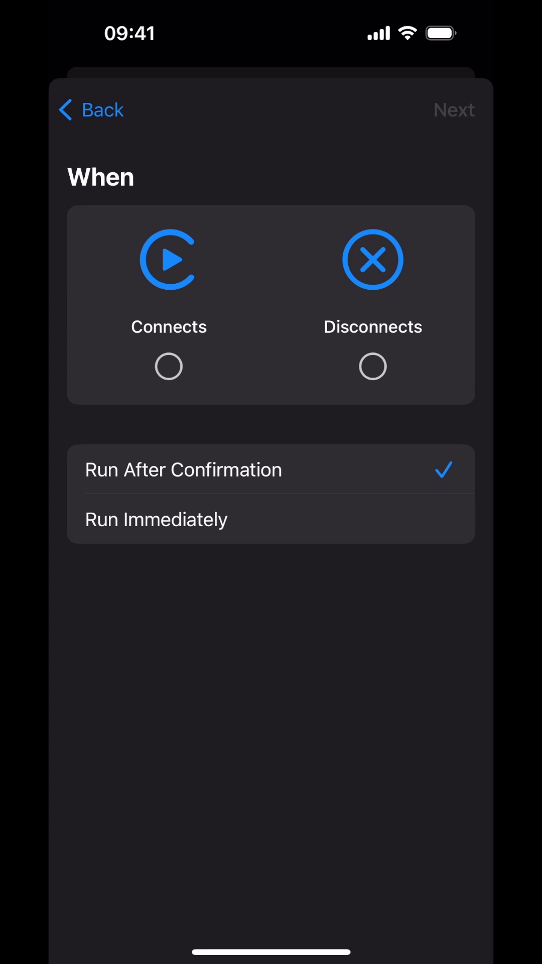
click(373, 368)
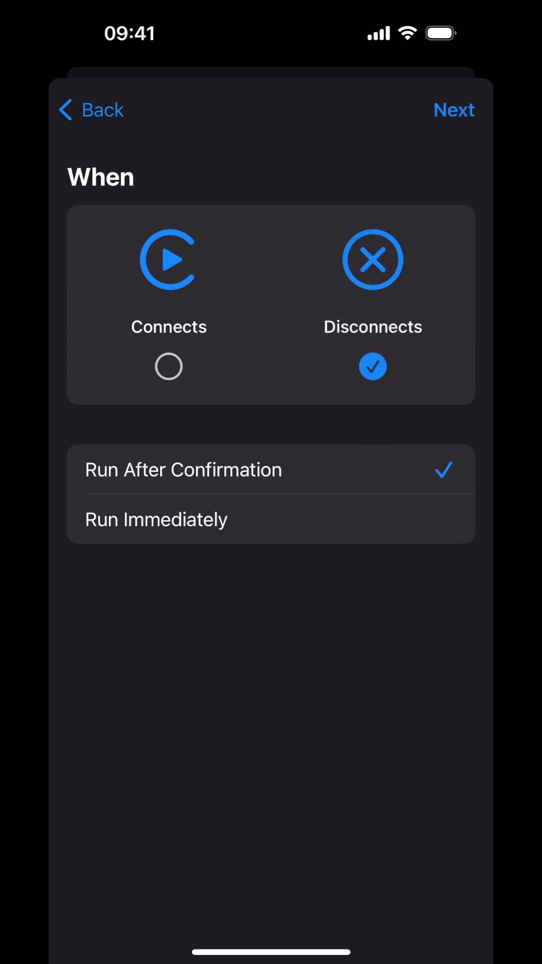
click(271, 519)
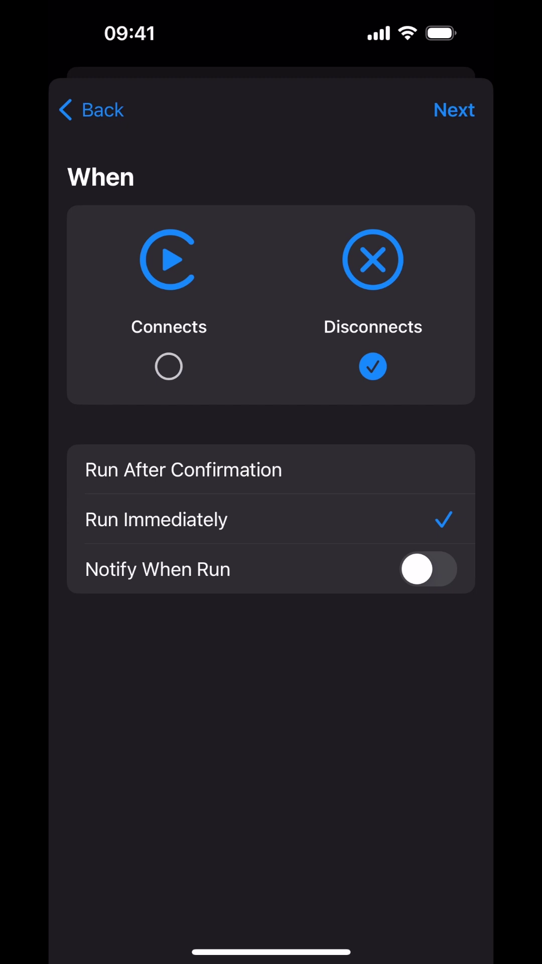
click(428, 569)
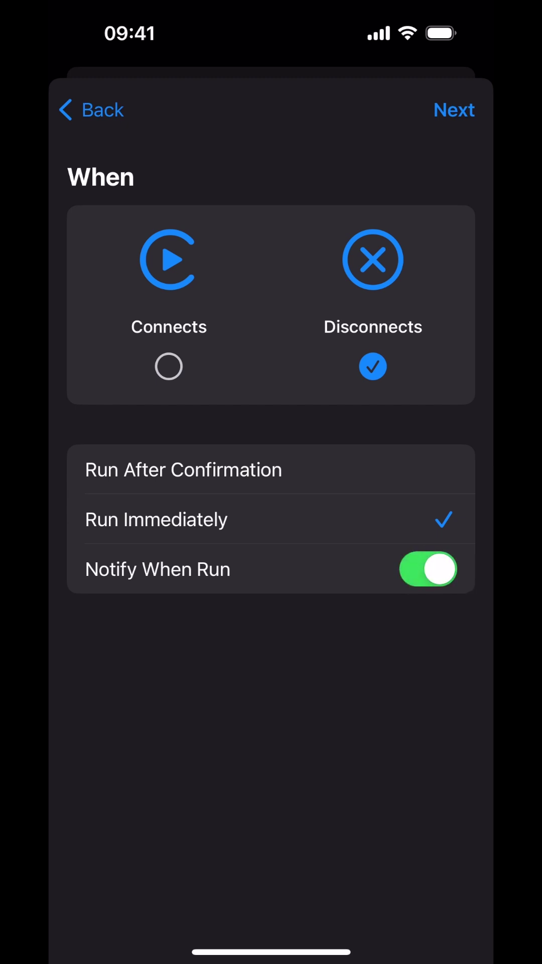
click(455, 111)
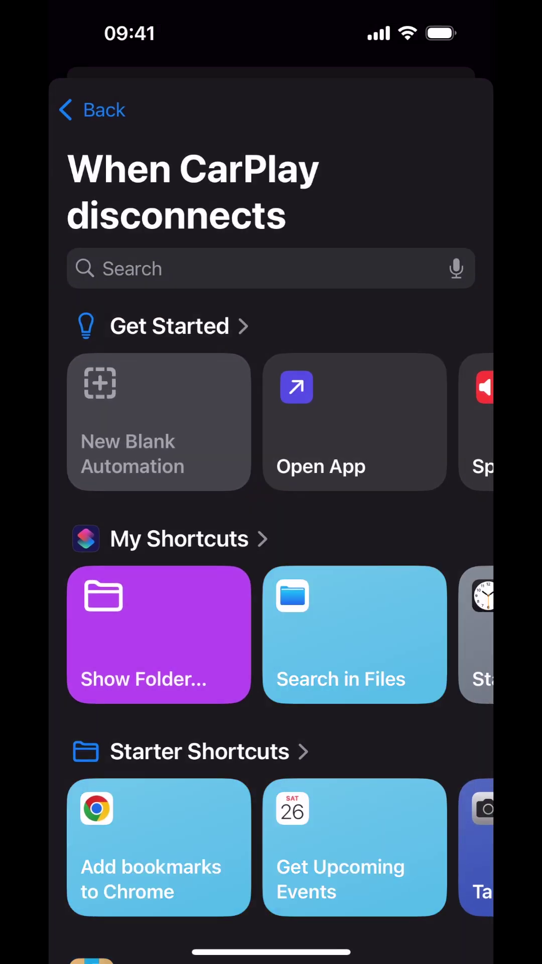
Add Trip Logbook's 'CarPlay Disconnected - End a Trip' action to a blank automation and save it
click(160, 422)
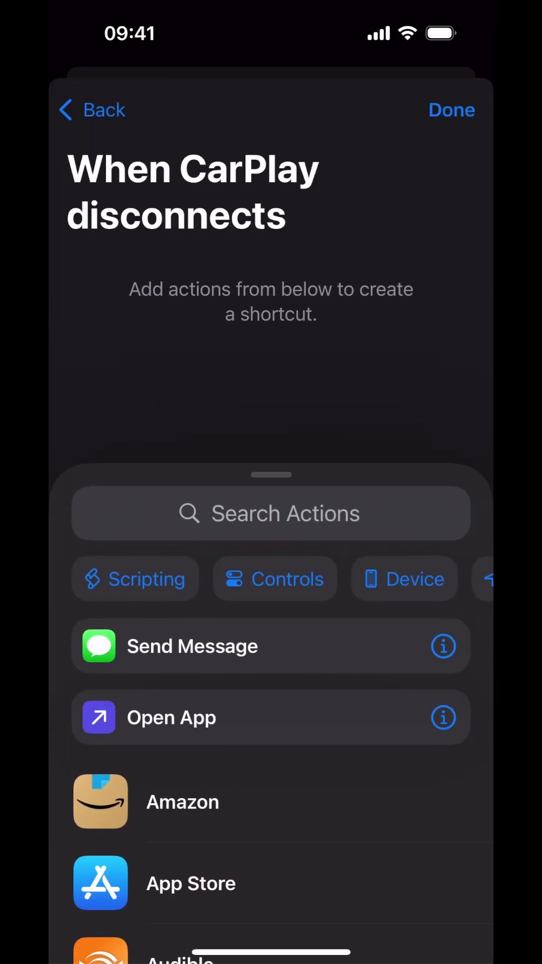
click(271, 512)
text(Trip logbook)
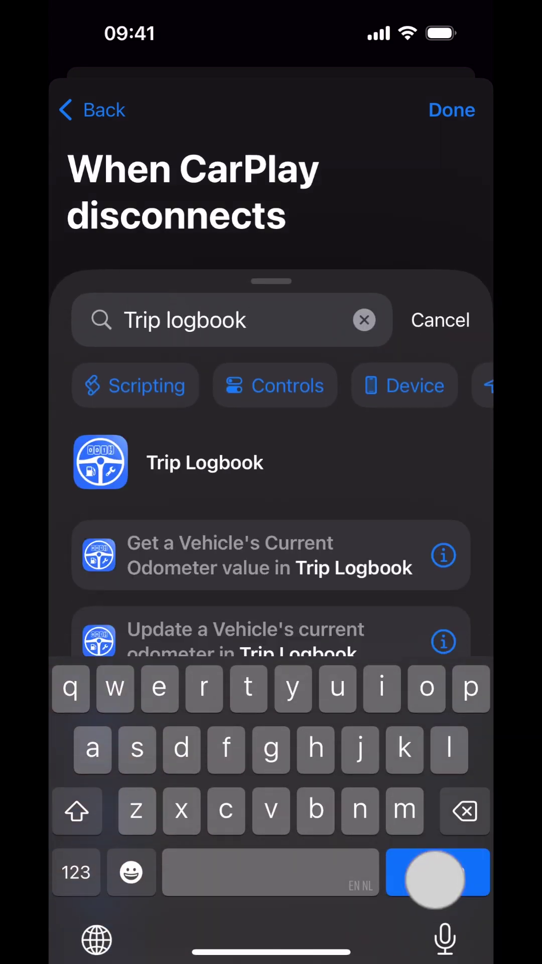
click(438, 883)
scroll(272, 678, down, 5)
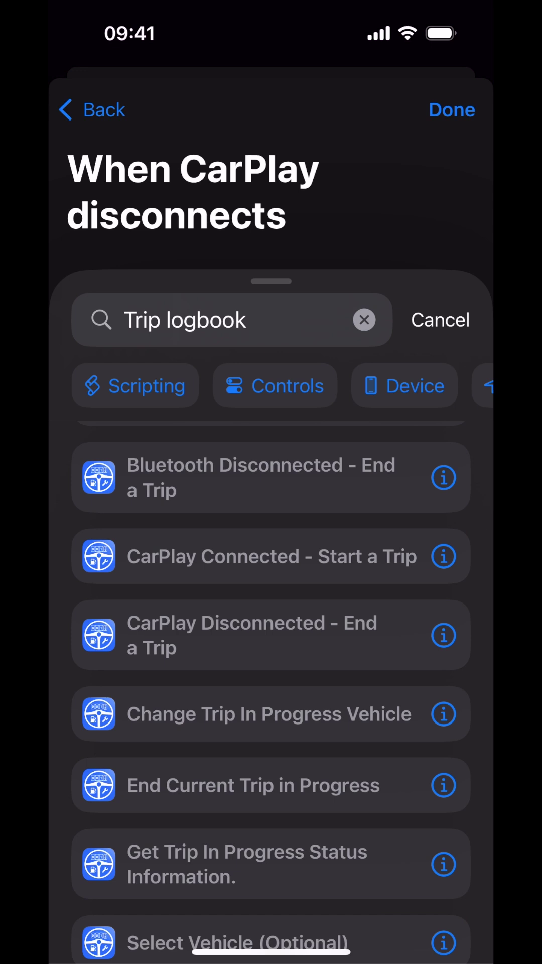
click(253, 635)
click(272, 636)
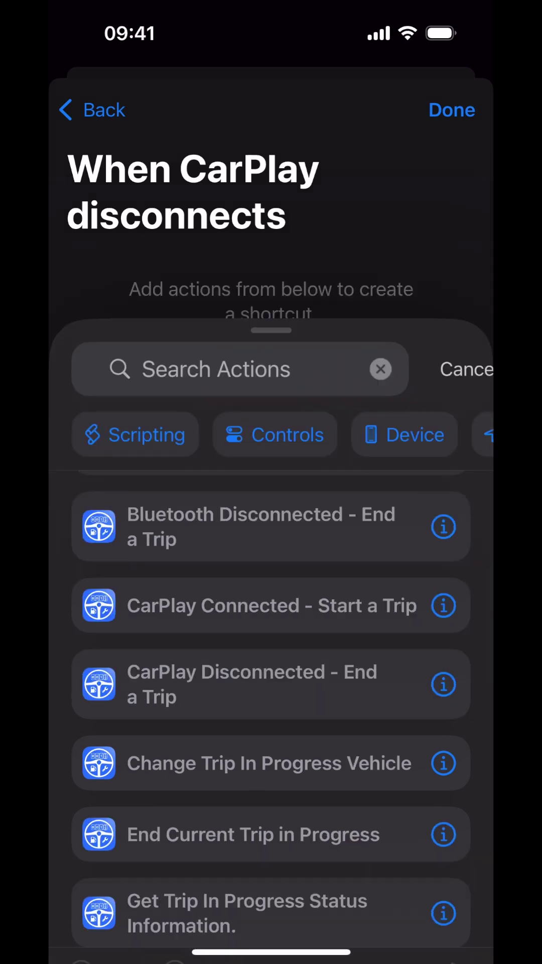
click(452, 110)
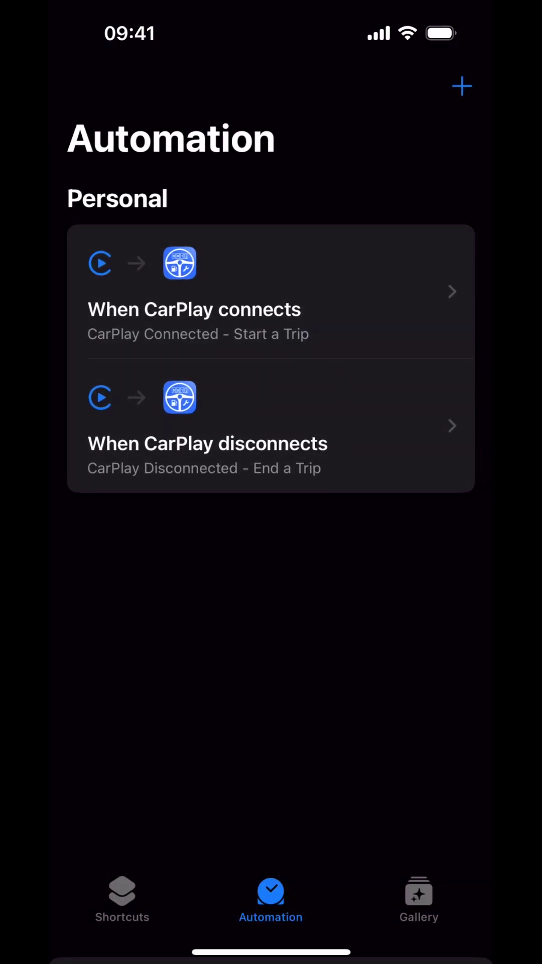